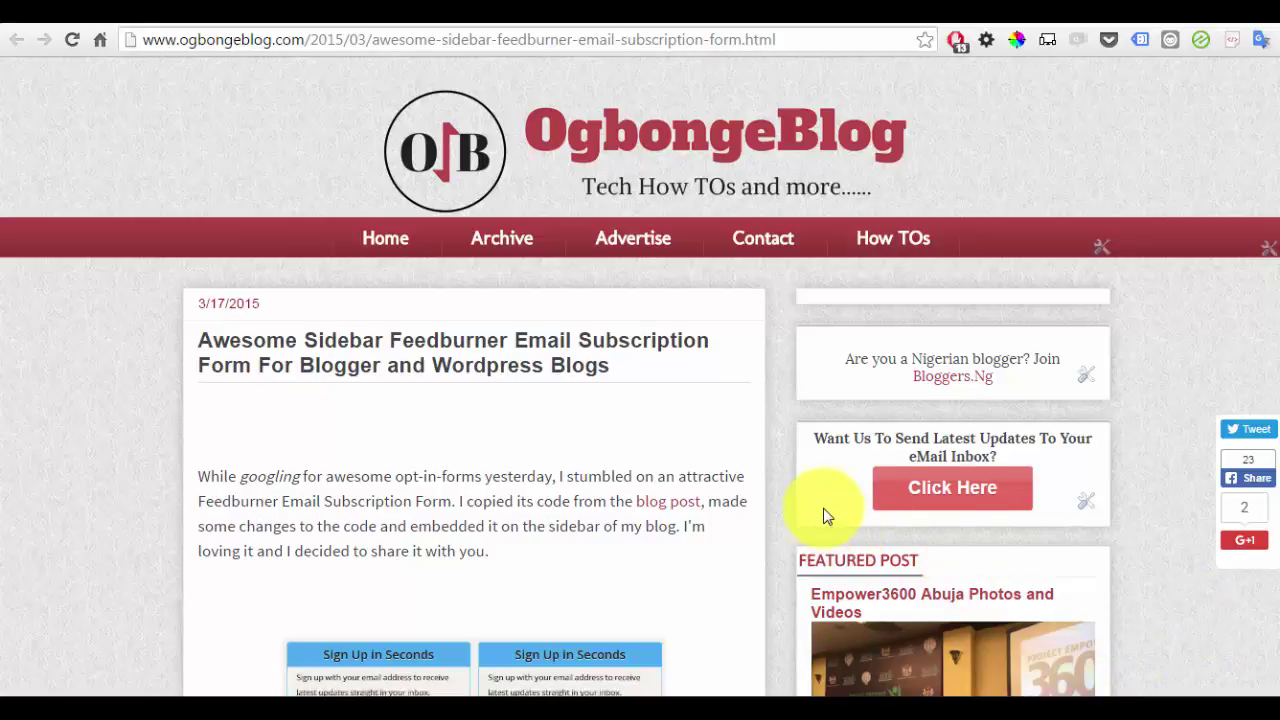
# - Launch the email signup popup from the sidebar's red 'Click Here' button
pyautogui.click(946, 499)
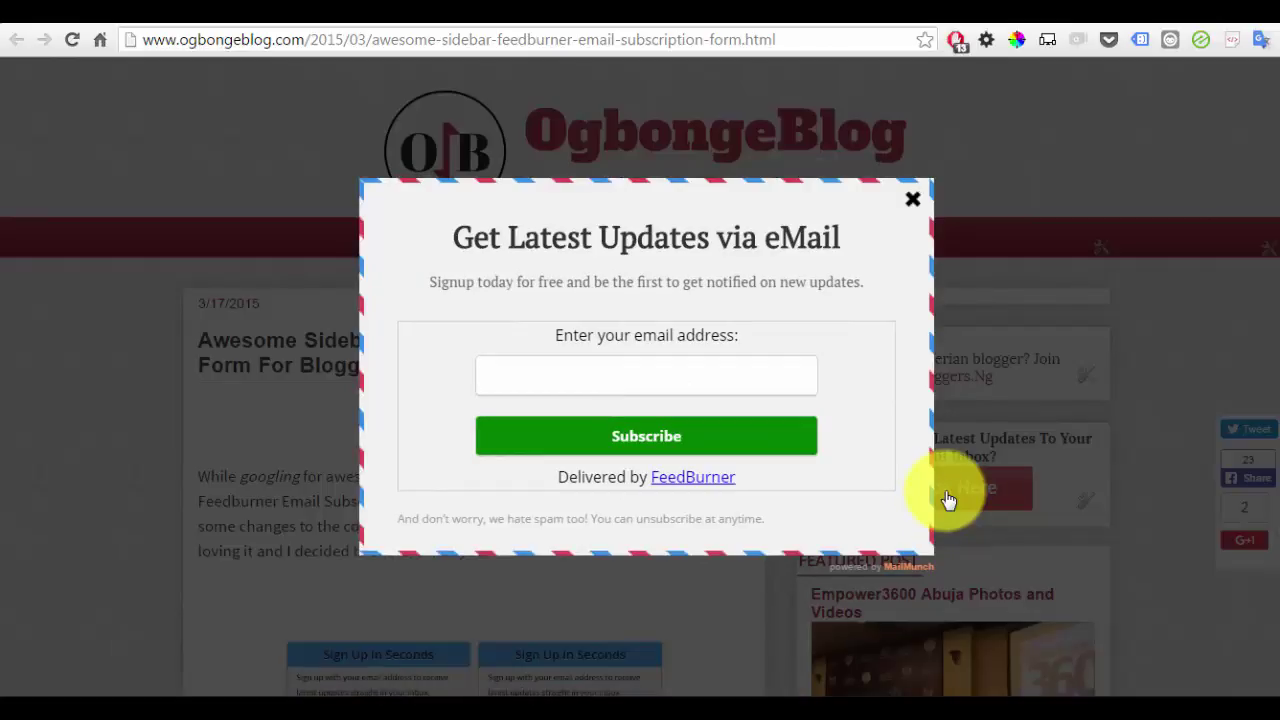
# - Switch to the MailMunch tab showing the Ogbongeblog Pop Up Form
pyautogui.click(1080, 25)
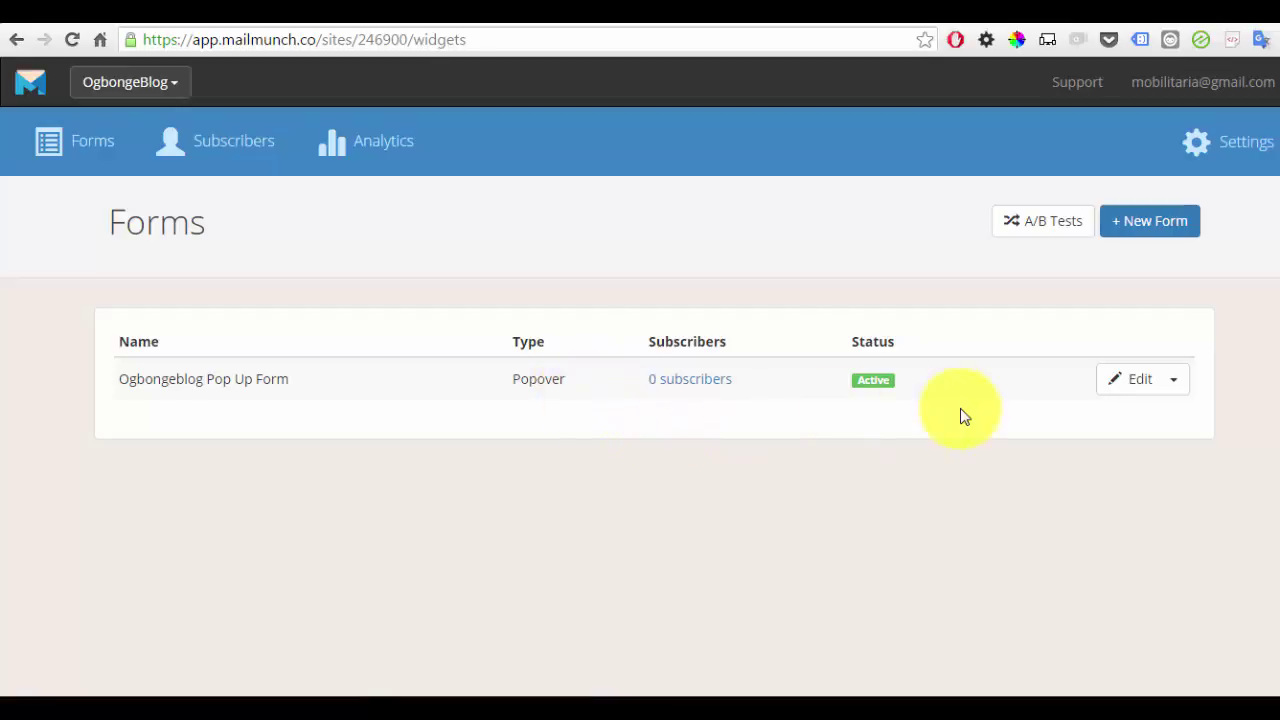
# - Edit the Ogbongeblog Pop Up Form and publish it from the Integrate step
pyautogui.click(1140, 385)
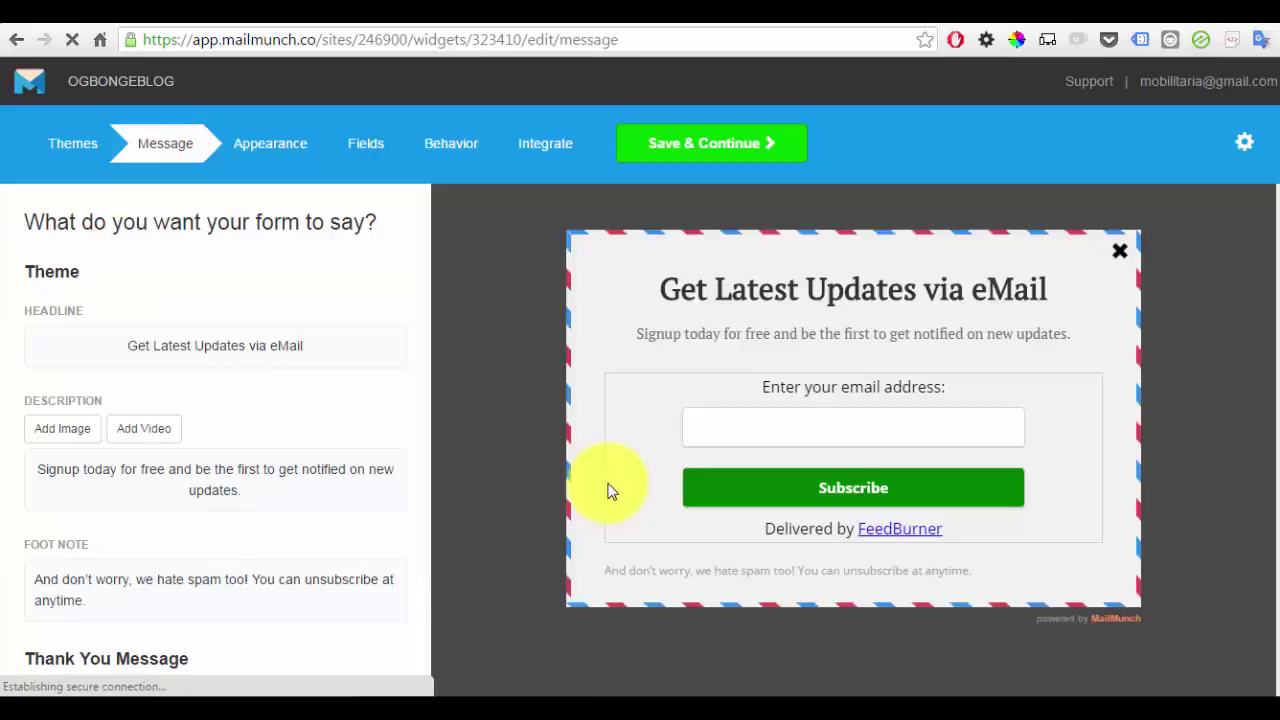
pyautogui.click(543, 147)
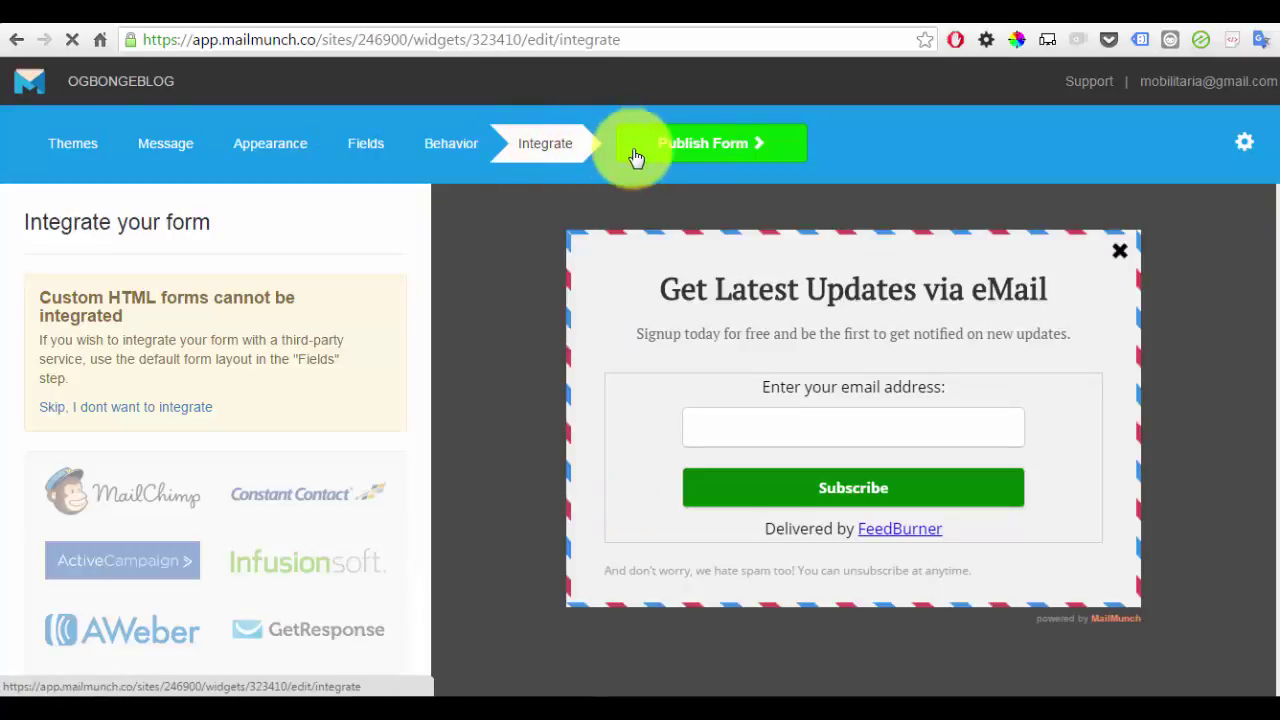
pyautogui.click(696, 155)
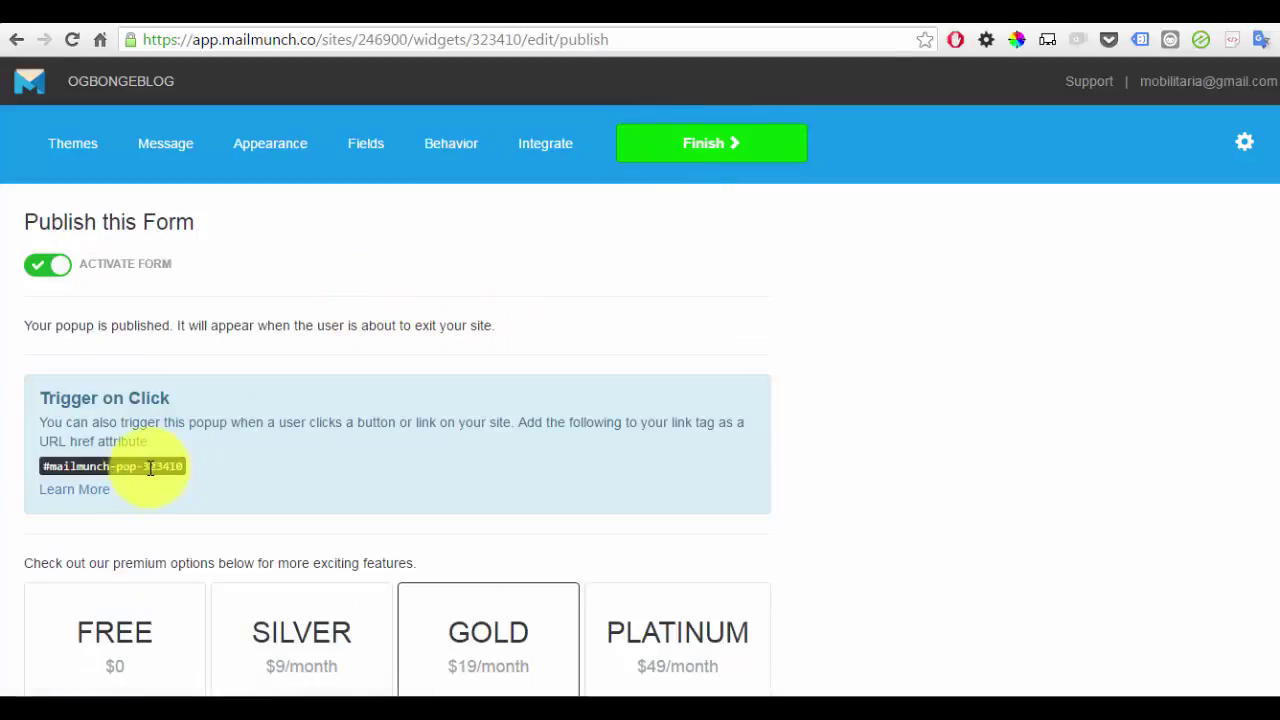
# - Select and copy the trigger number 323410 from the Trigger on Click code
pyautogui.moveTo(167, 461); pyautogui.dragTo(169, 467)
pyautogui.moveTo(169, 467); pyautogui.dragTo(169, 470)
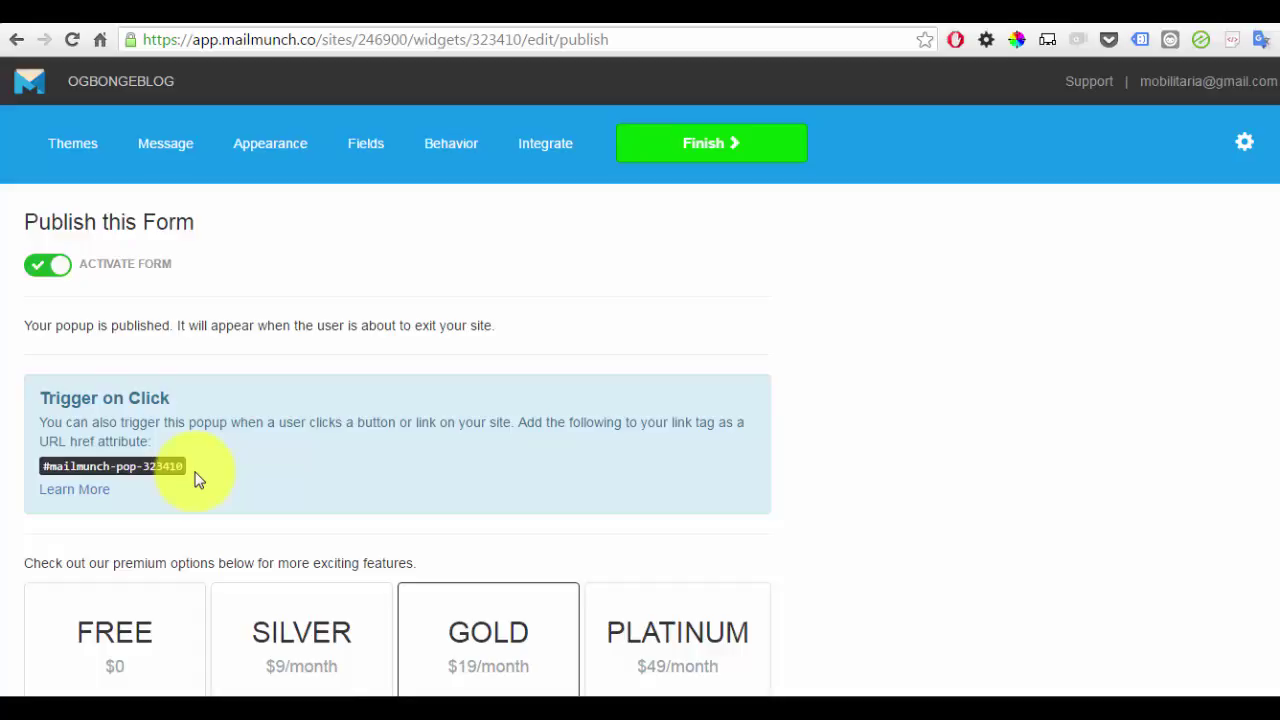
pyautogui.moveTo(196, 480); pyautogui.dragTo(146, 467)
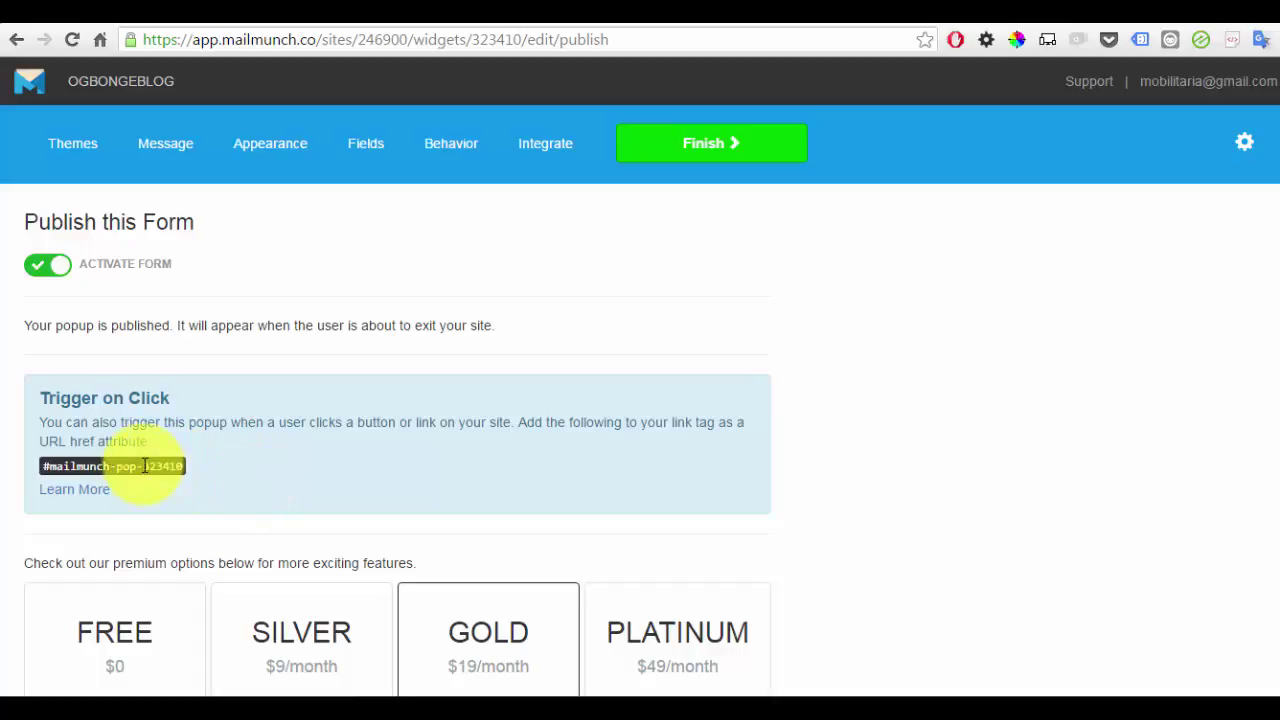
pyautogui.moveTo(143, 467); pyautogui.dragTo(185, 469)
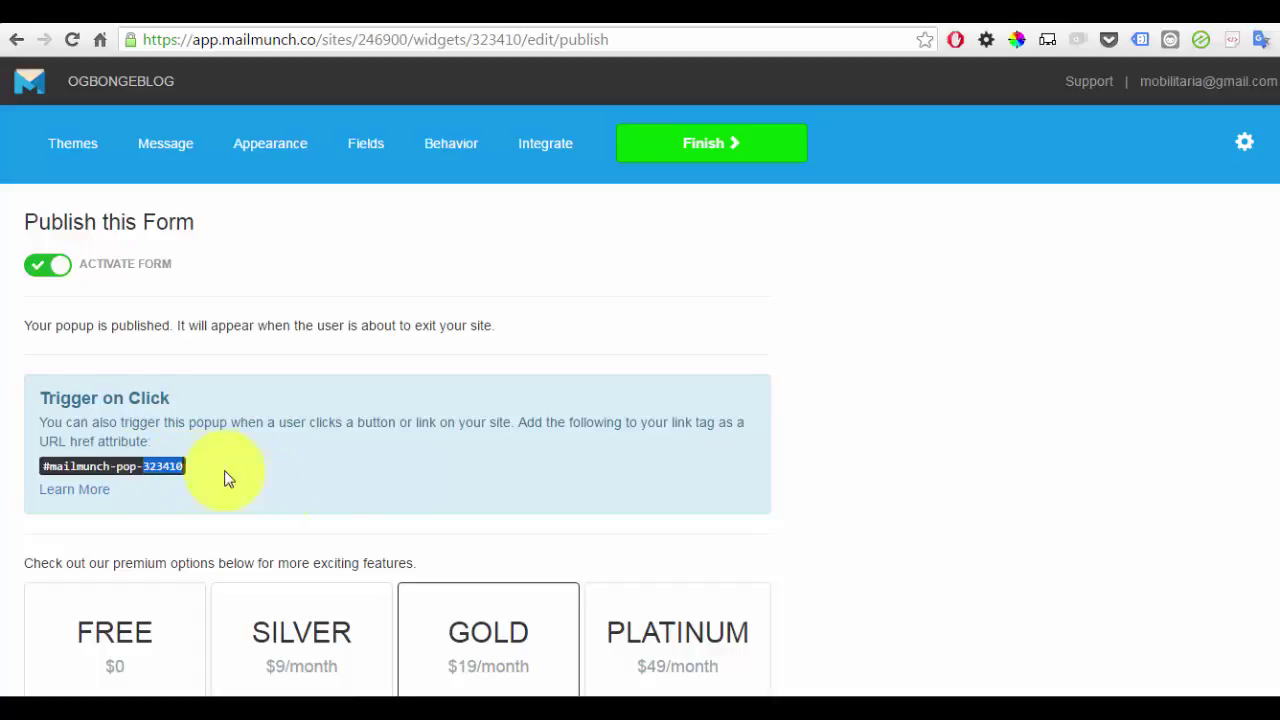
pyautogui.rightClick(166, 468)
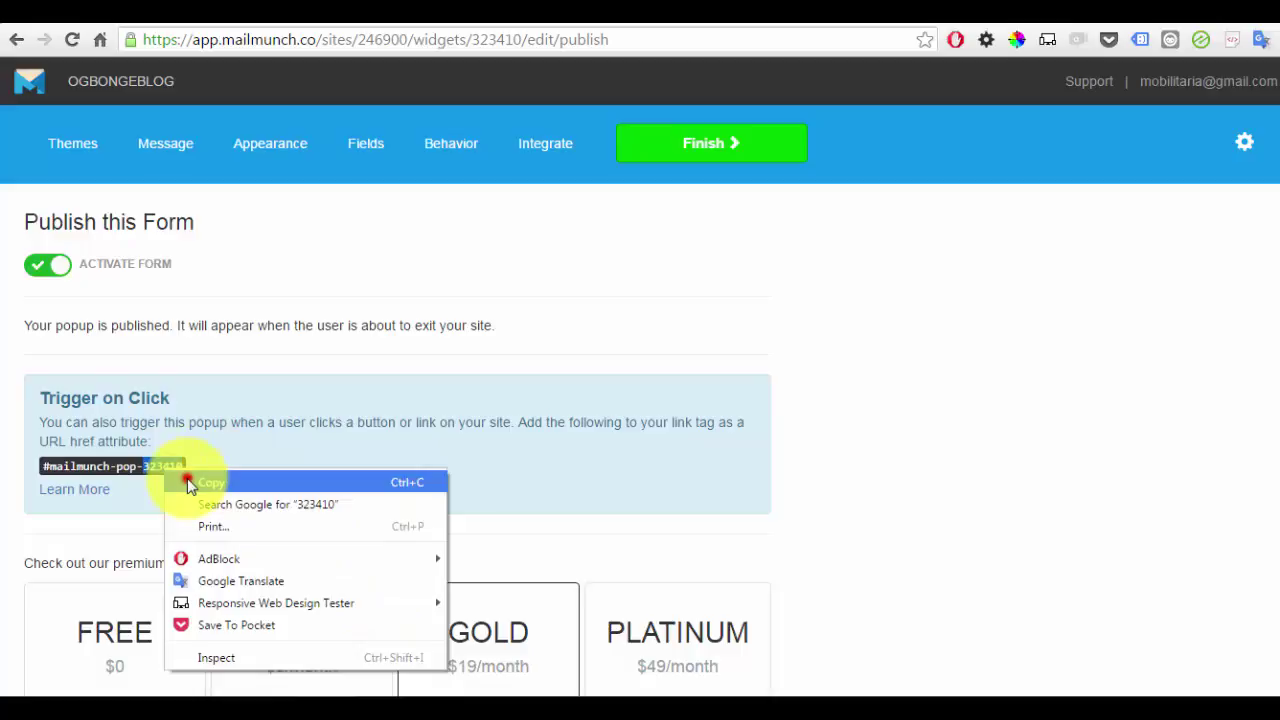
pyautogui.click(187, 480)
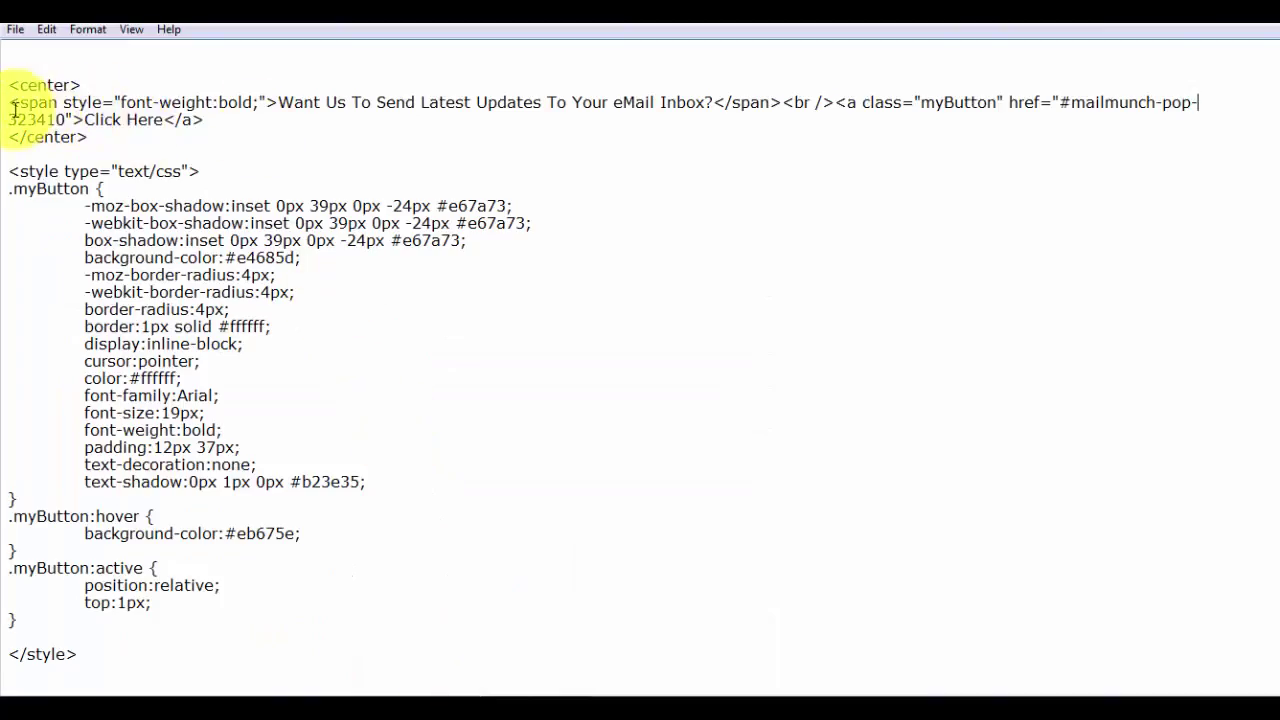
# - Highlight 323410 at the end of the href in the Notepad button code
pyautogui.click(62, 119)
pyautogui.moveTo(36, 118); pyautogui.dragTo(10, 119)
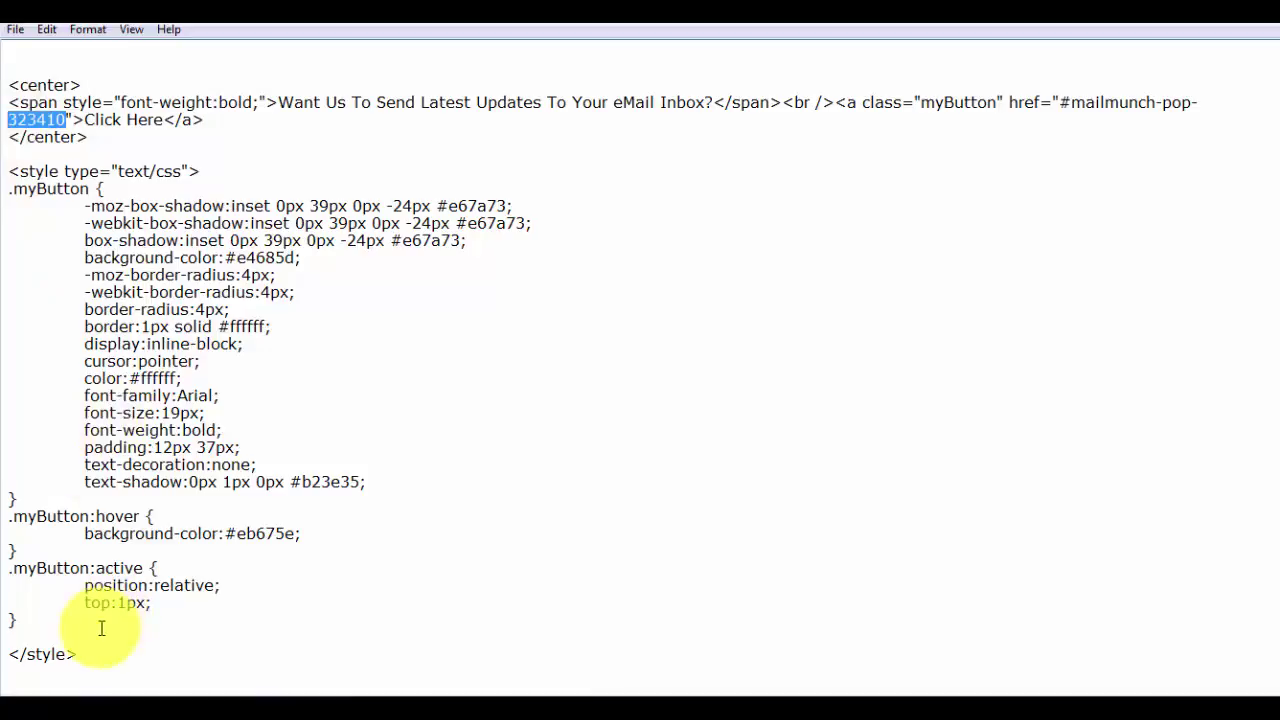
# - Drag-select all the Click Here button HTML and CSS in Notepad
pyautogui.moveTo(92, 654); pyautogui.dragTo(6, 76)
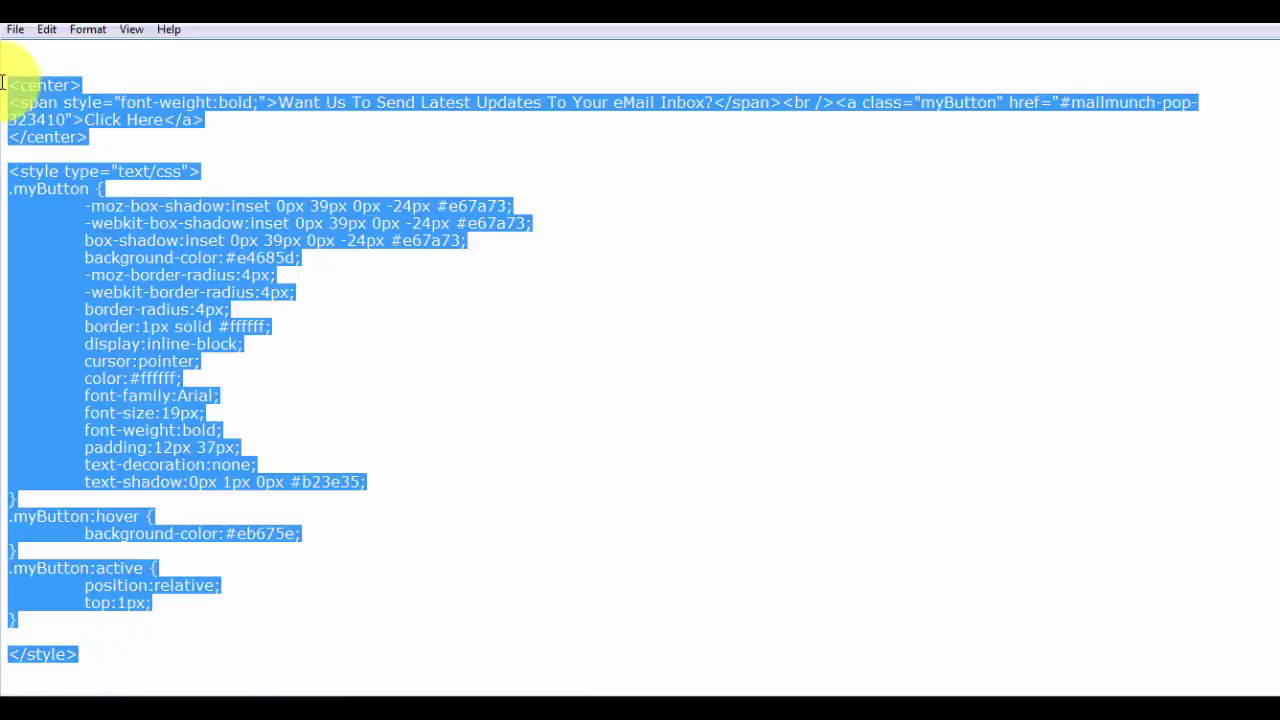